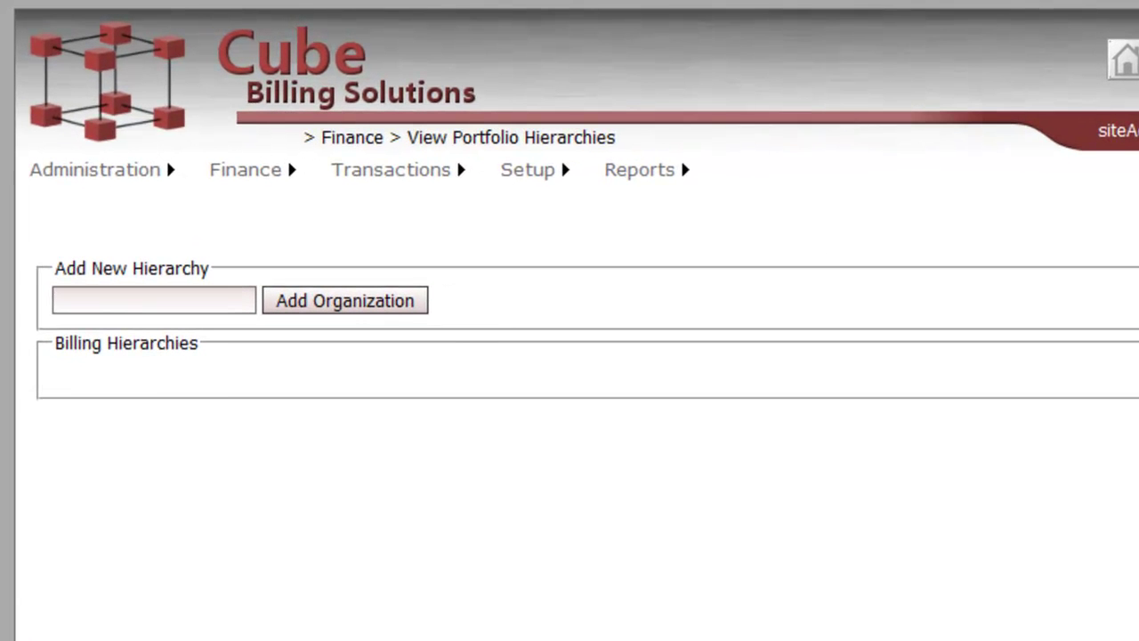
Add two new organizations named CIO and HR to the billing hierarchies.
click(147, 301)
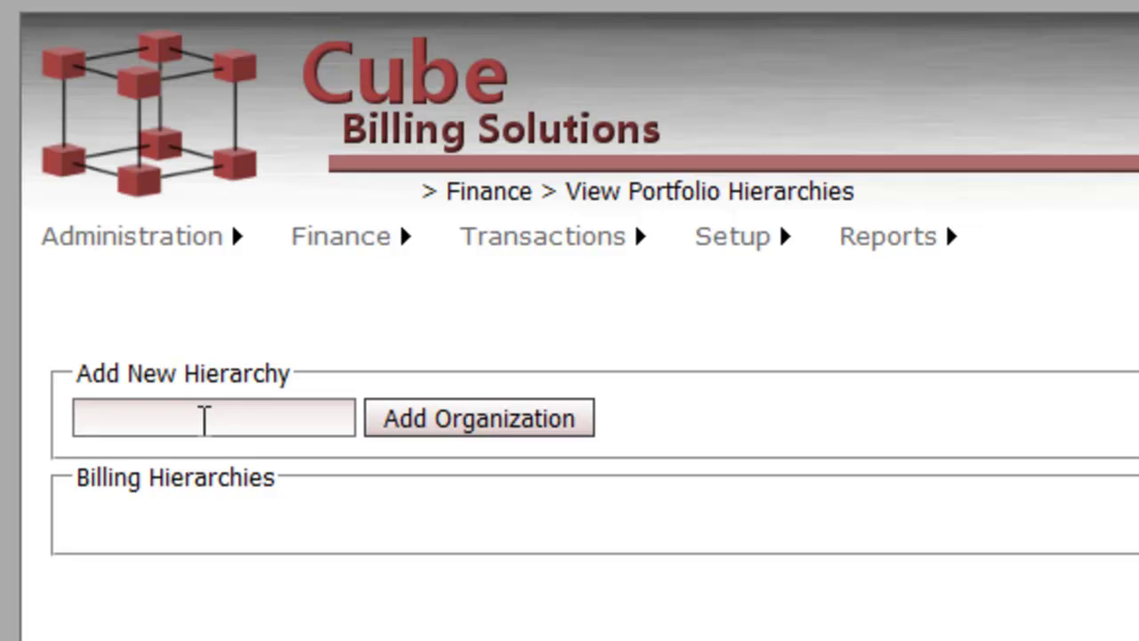
text(CIO)
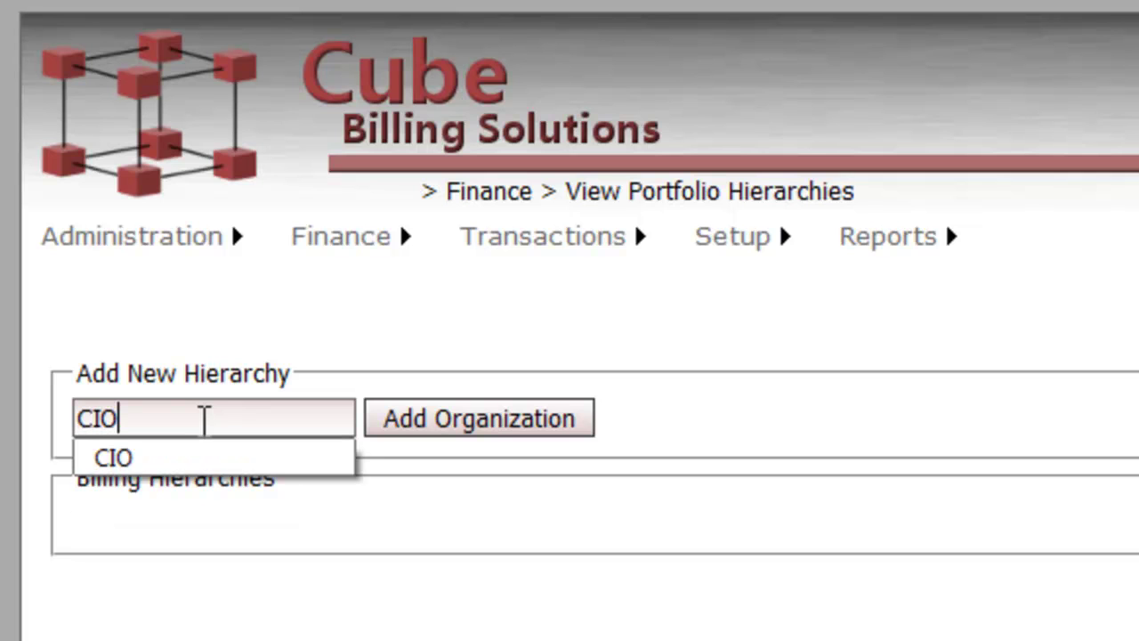
click(479, 423)
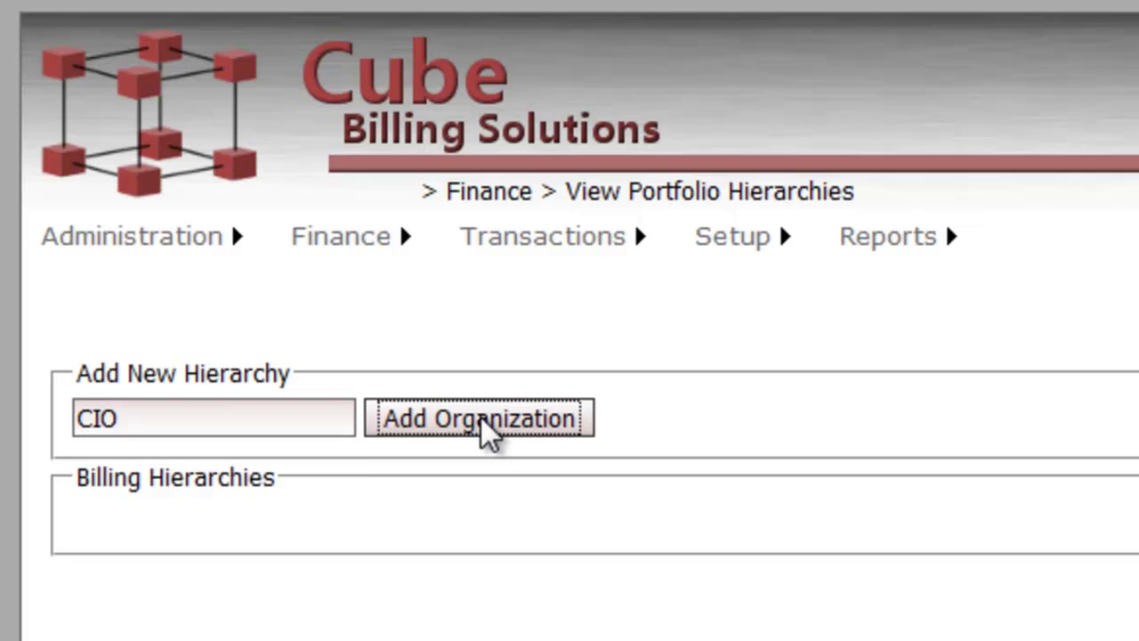
drag(241, 417, 18, 422)
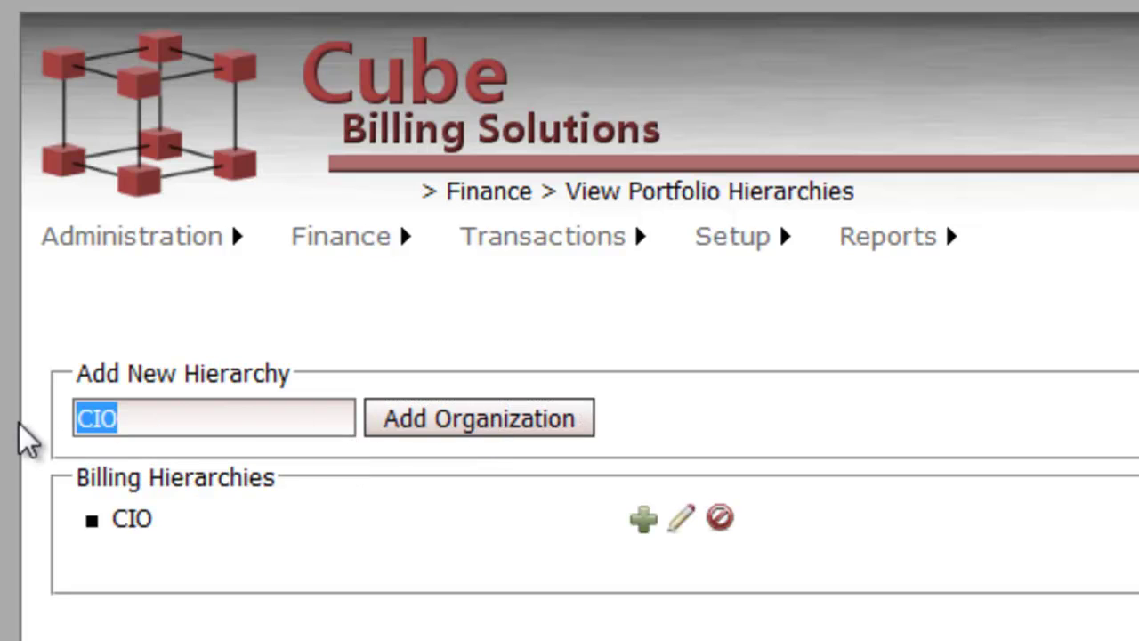
text(HR)
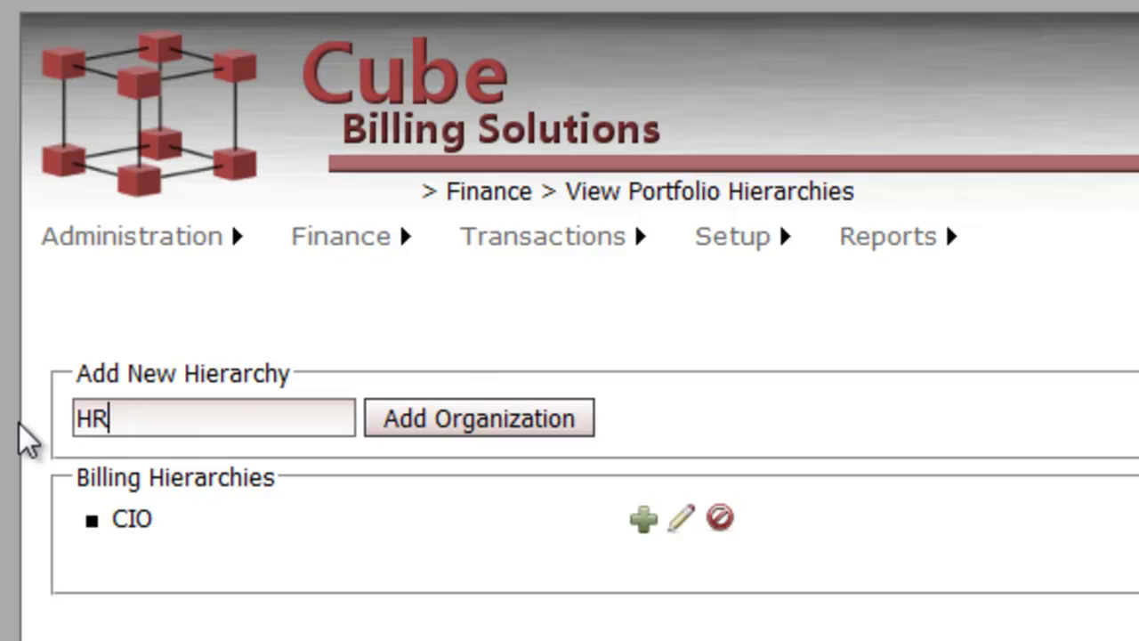
click(531, 440)
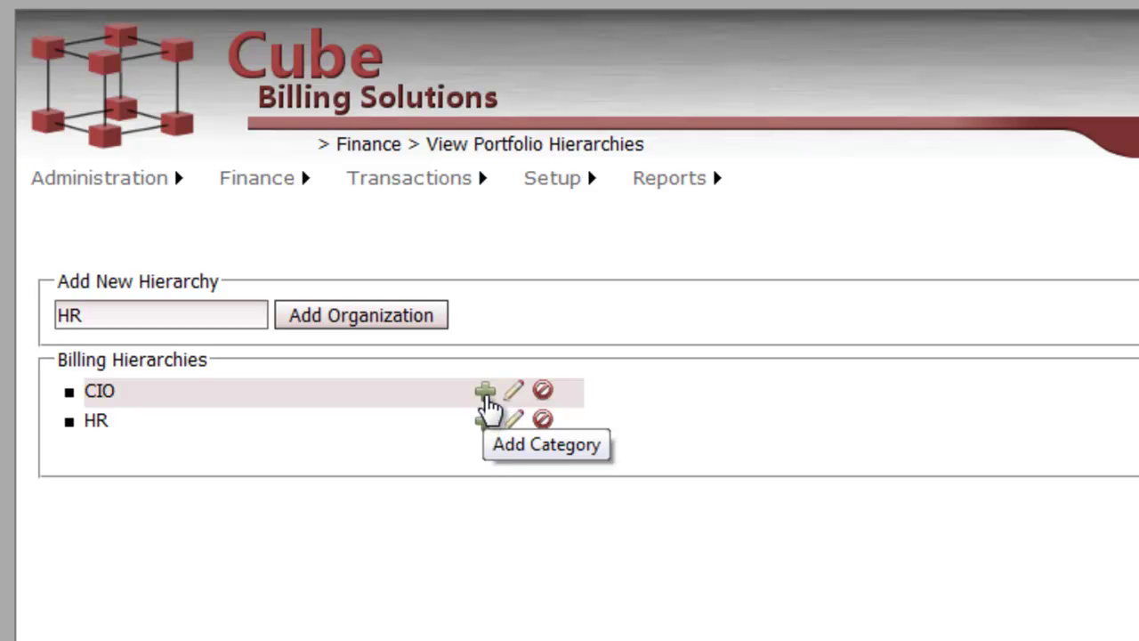
Add a category named IT under the CIO organization.
click(486, 398)
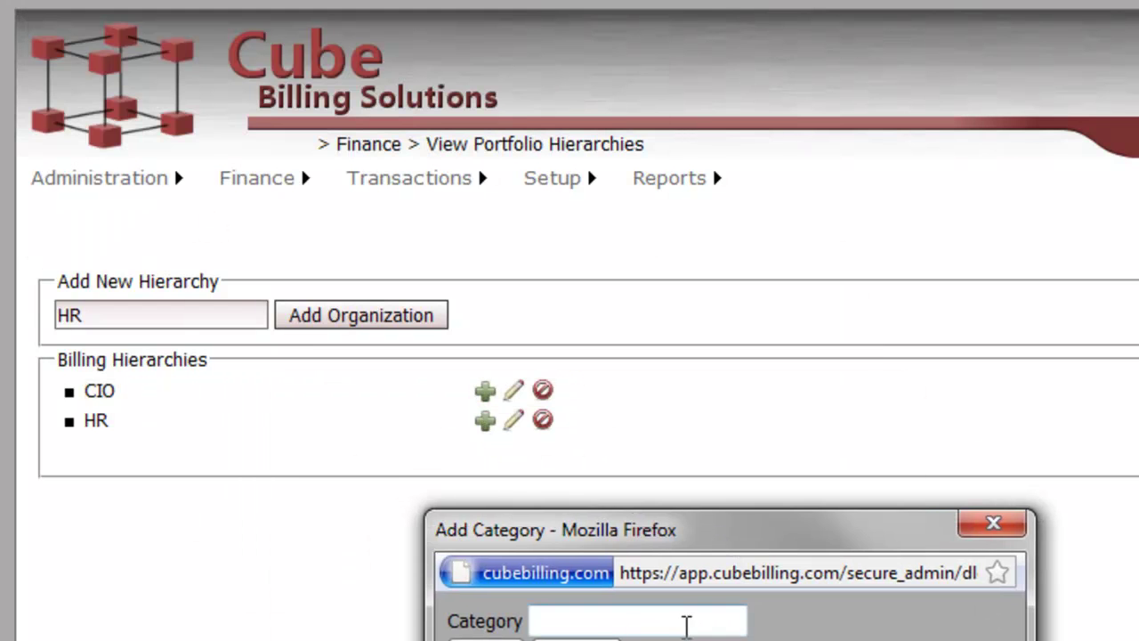
click(686, 626)
text(IT)
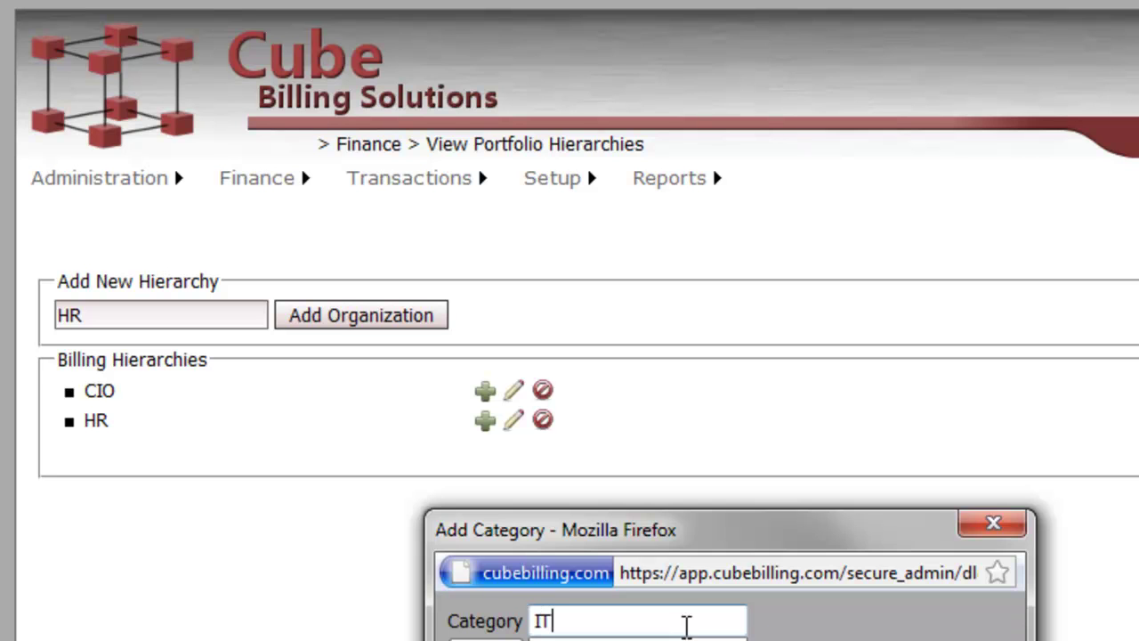
key(Return)
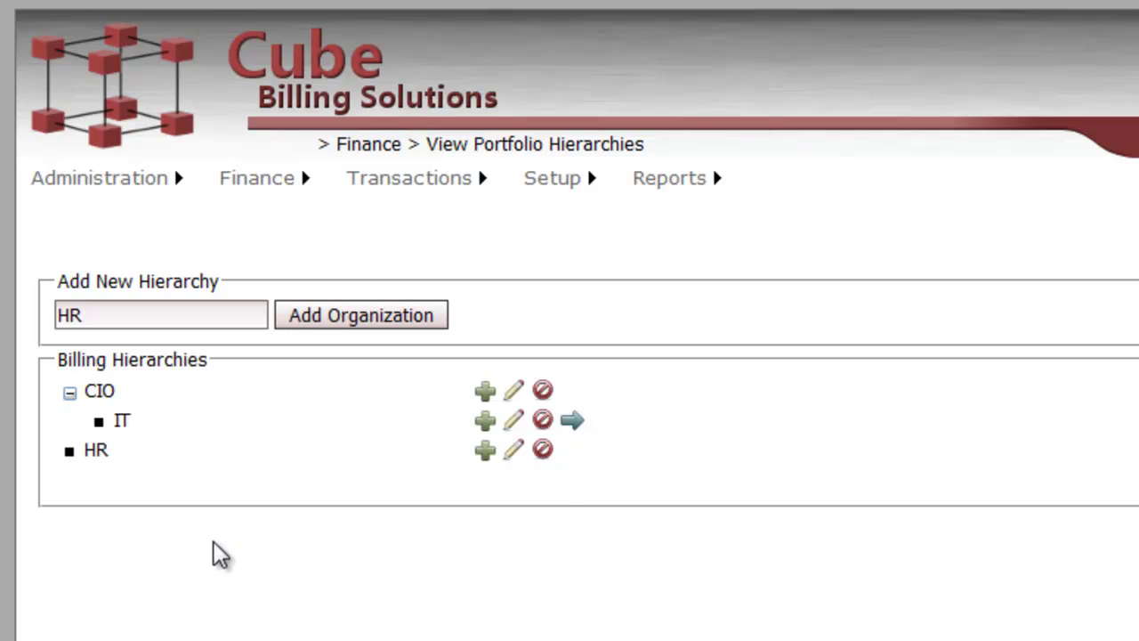
Add a service named Datacenter Services under the IT category.
click(485, 422)
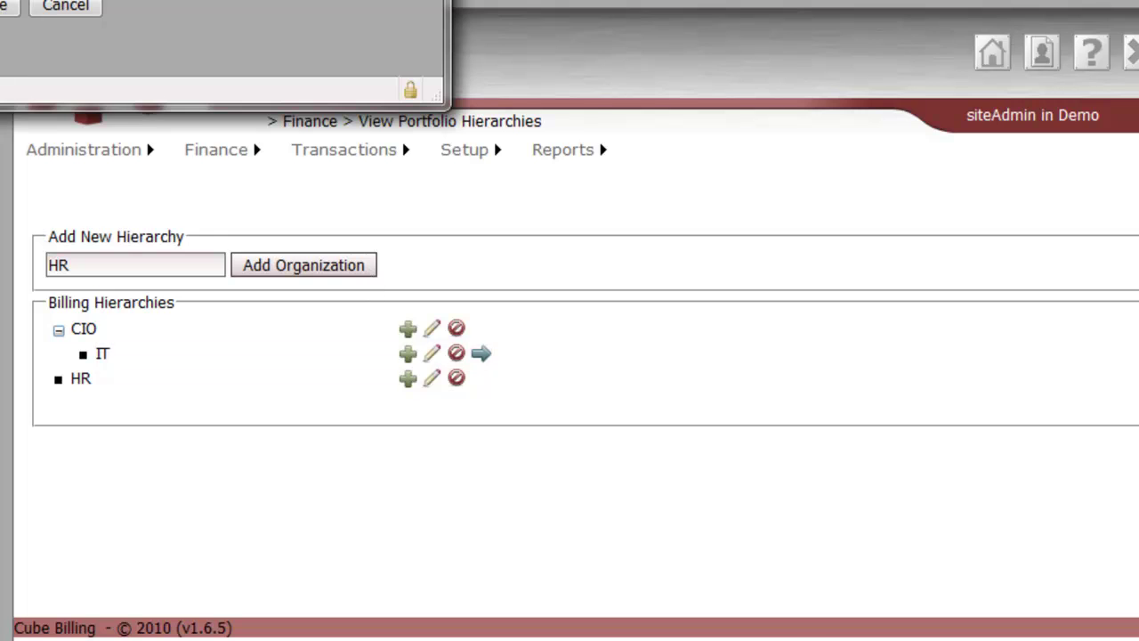
drag(443, 0, 630, 443)
click(503, 516)
text(Data)
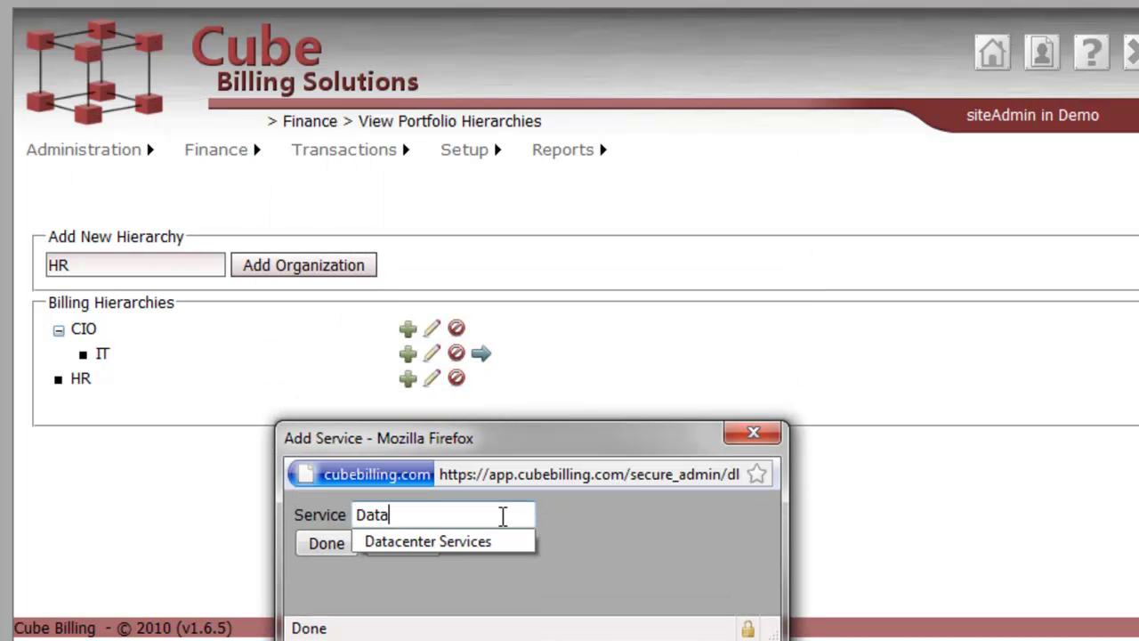
text(center Services)
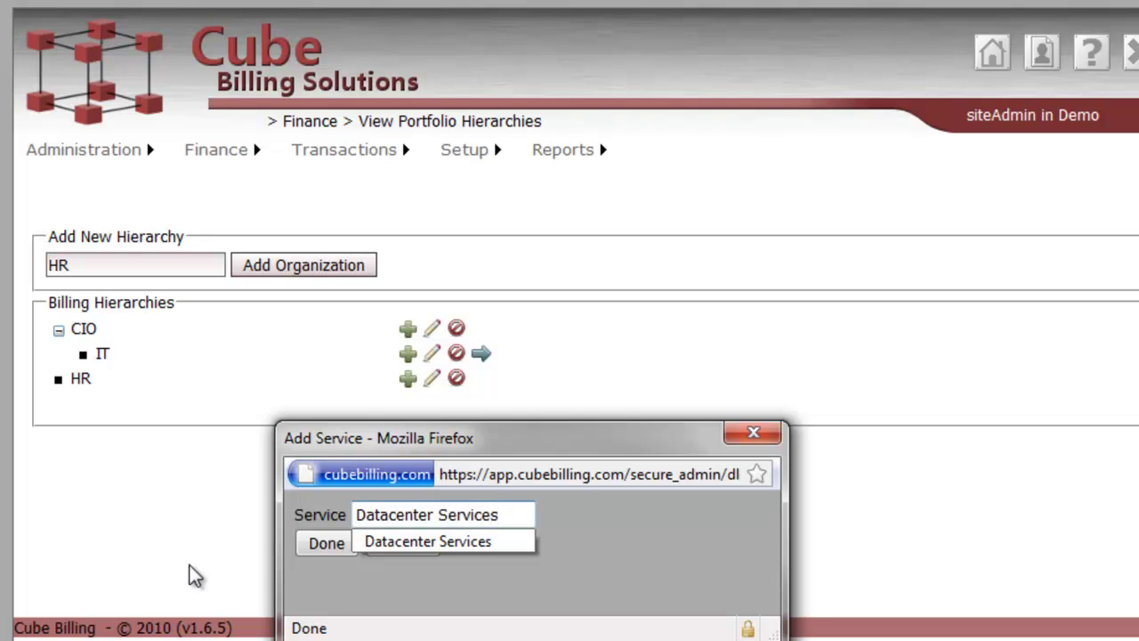
click(318, 543)
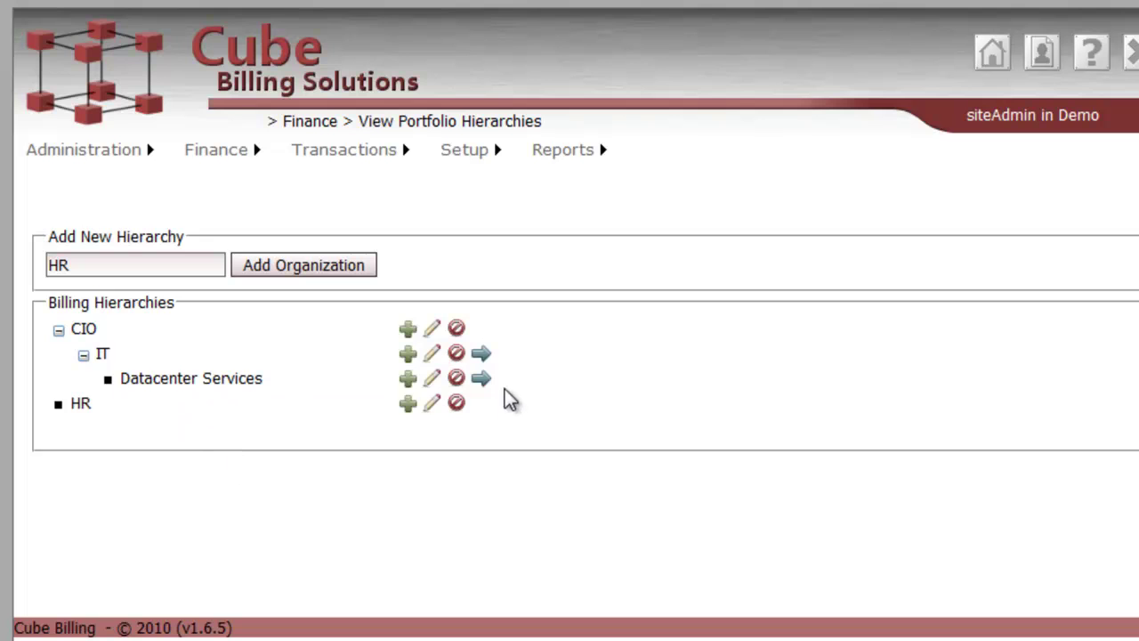
Add a service named Network Services under the IT category.
click(407, 354)
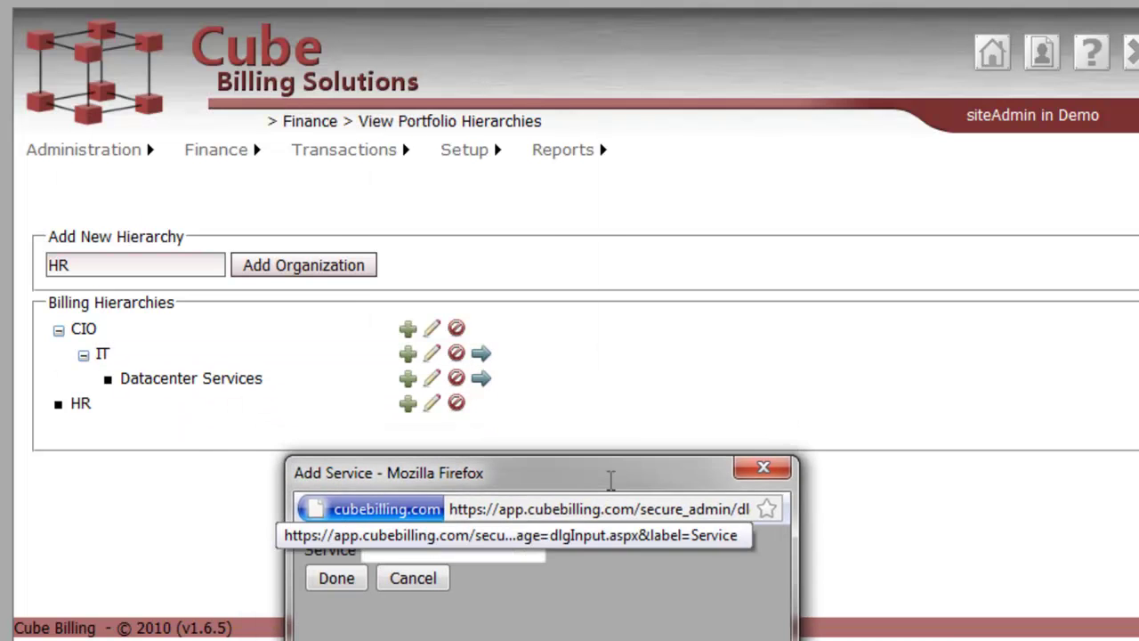
click(501, 555)
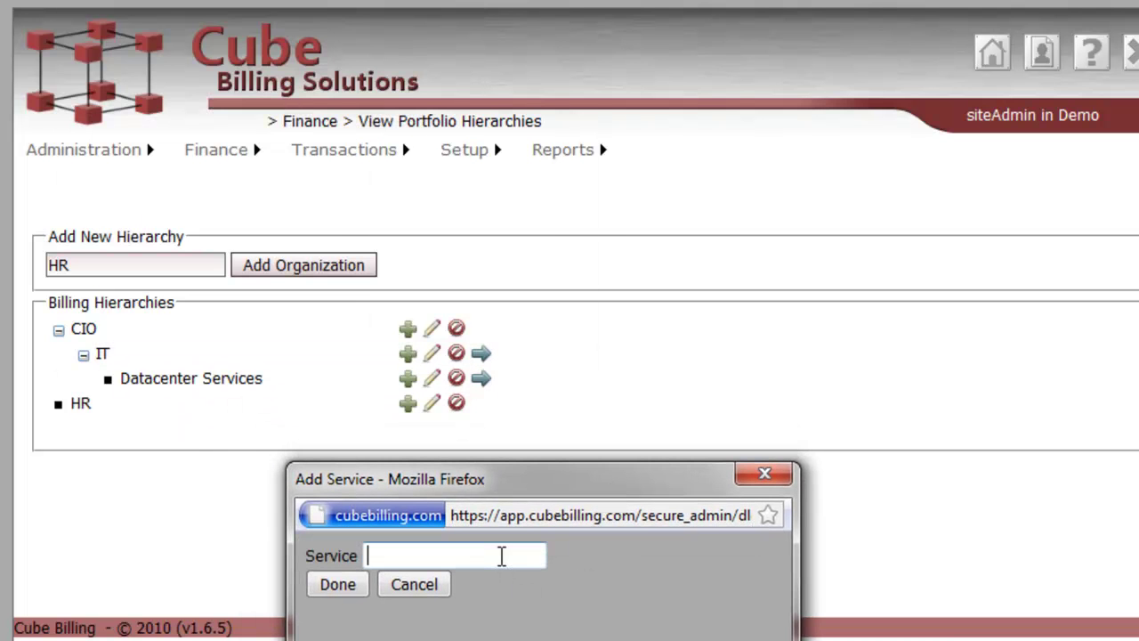
text(Network Sre)
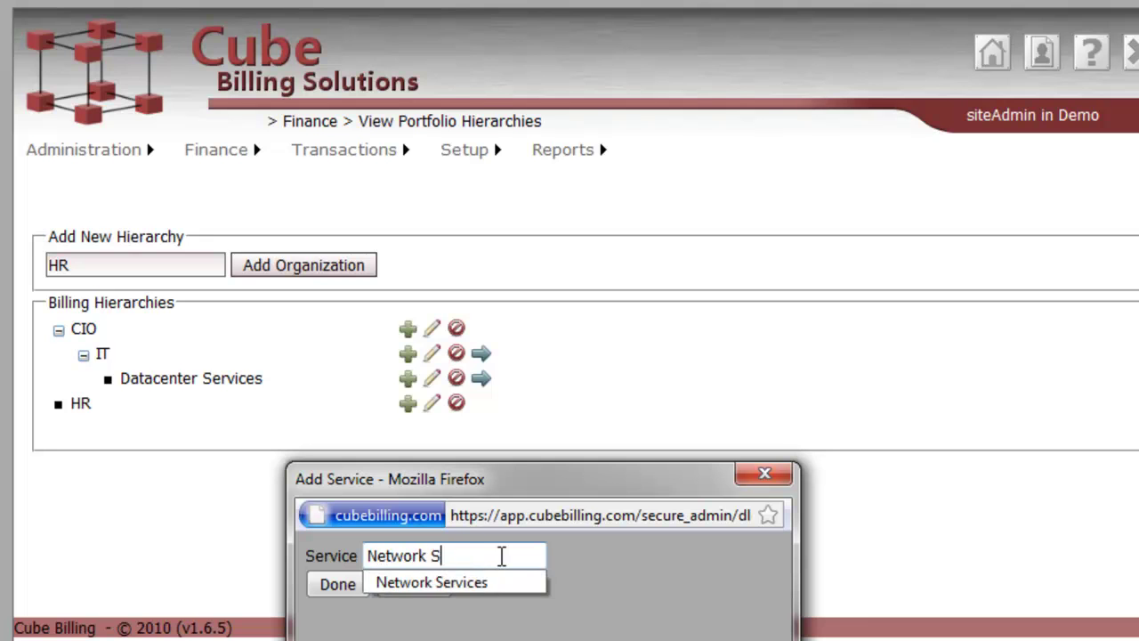
key(BackSpace)
key(BackSpace)
text(ervices)
click(338, 592)
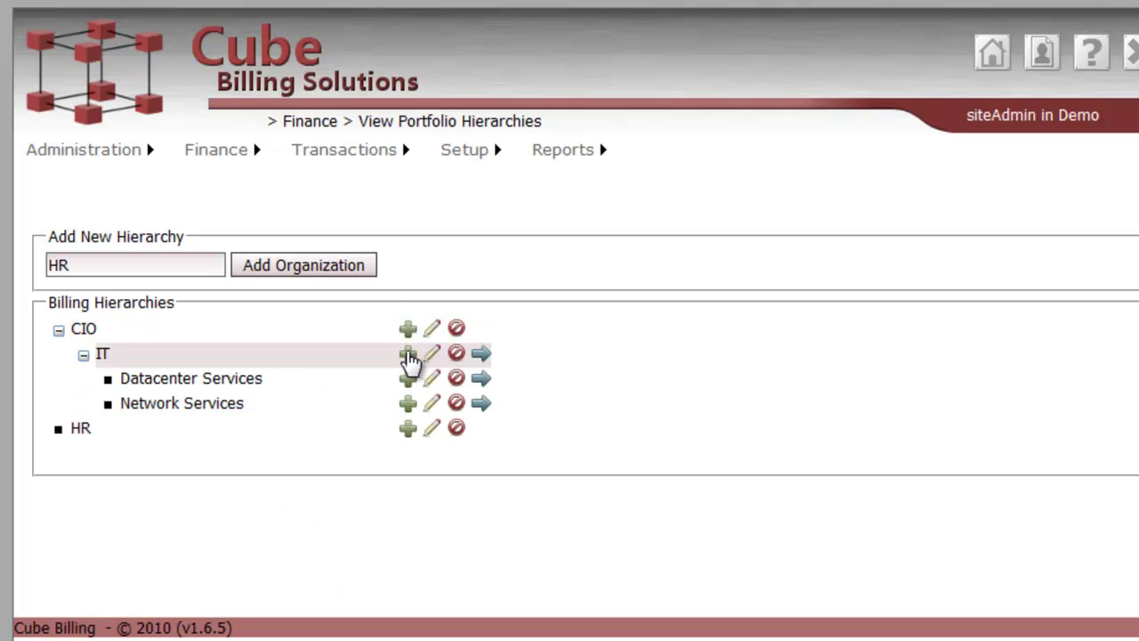
Add a service named Workplace Services under the IT category.
click(408, 353)
click(601, 605)
text(Workplace s)
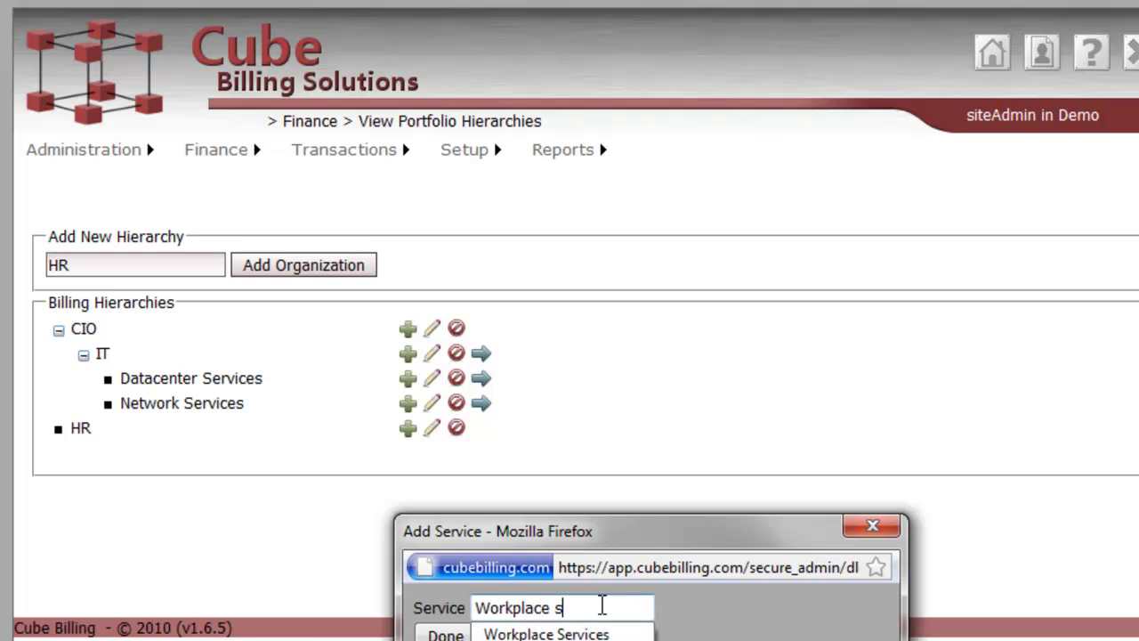
key(BackSpace)
text(Services)
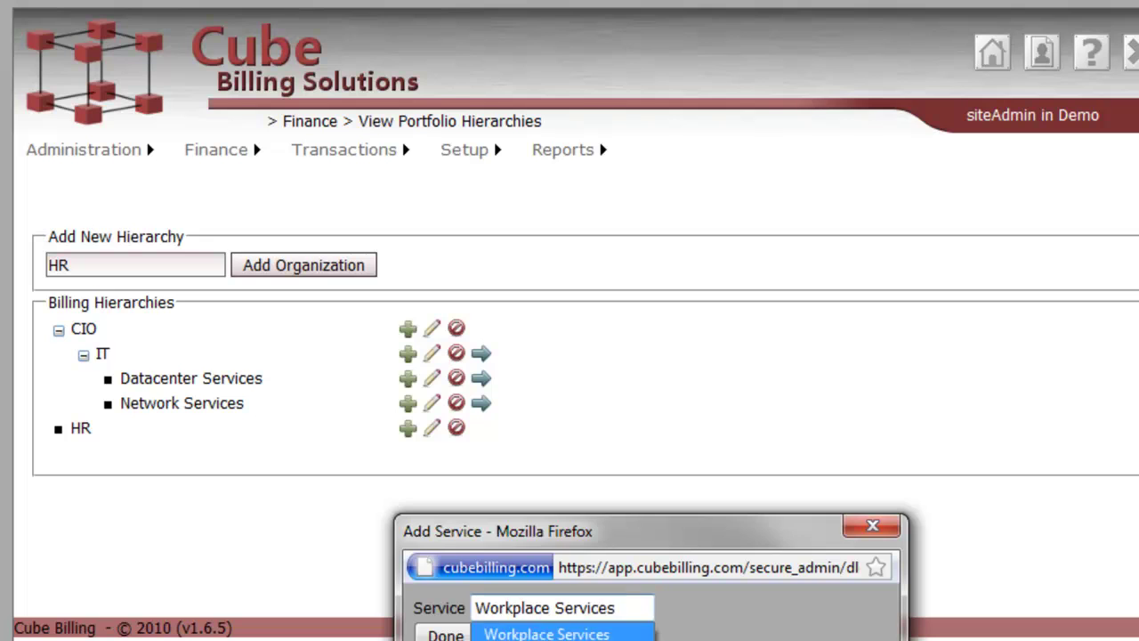
click(445, 634)
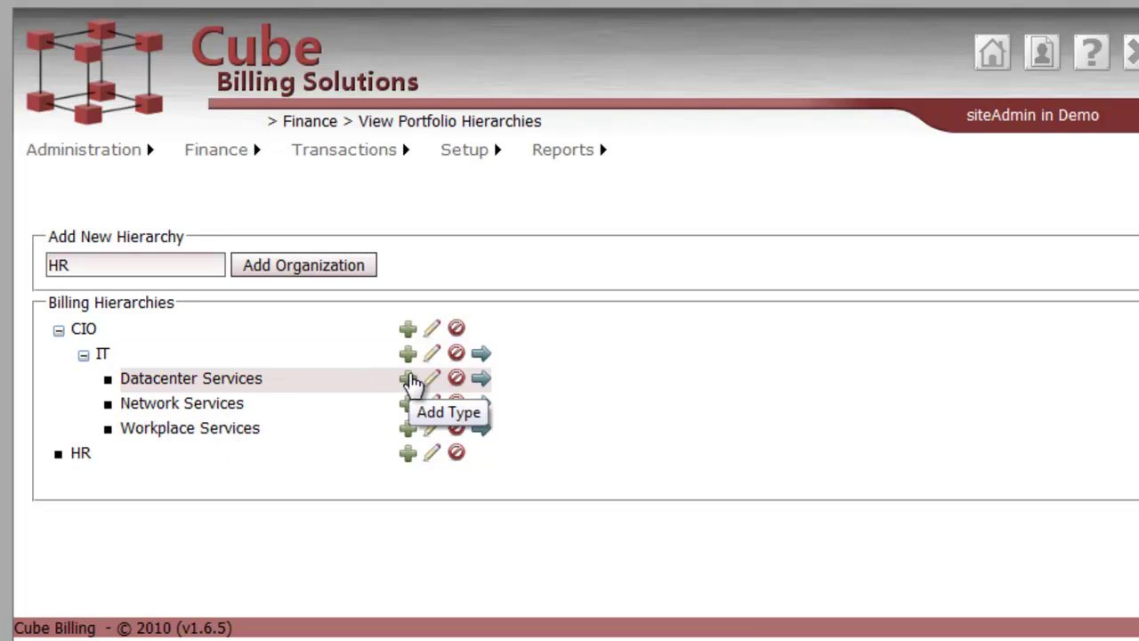
Add a type named Server Support under Datacenter Services.
click(408, 378)
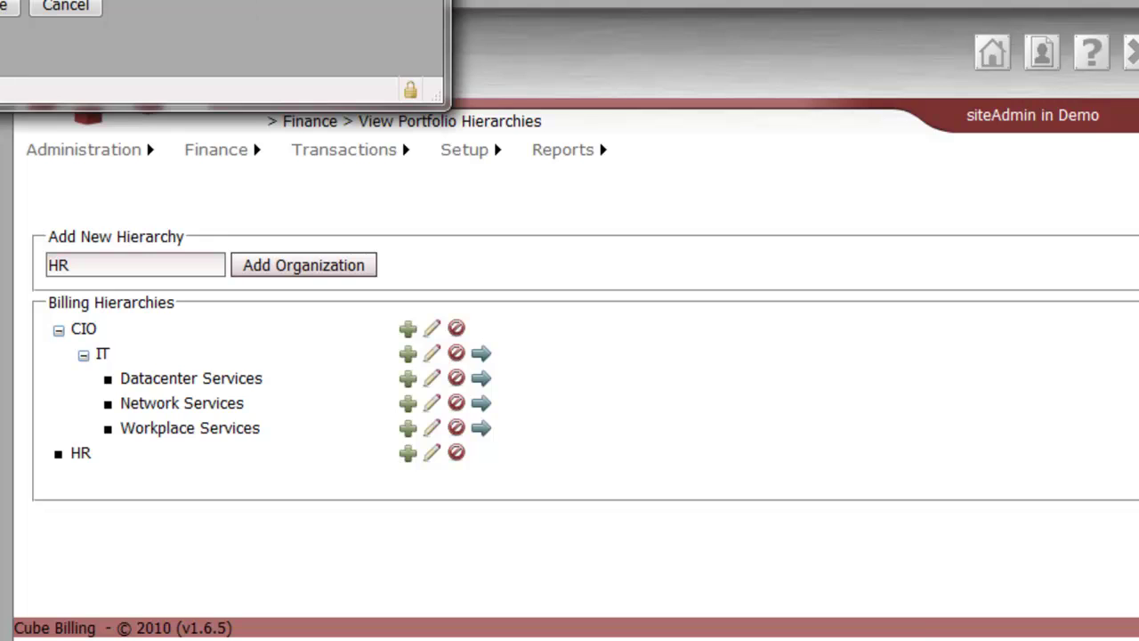
click(605, 590)
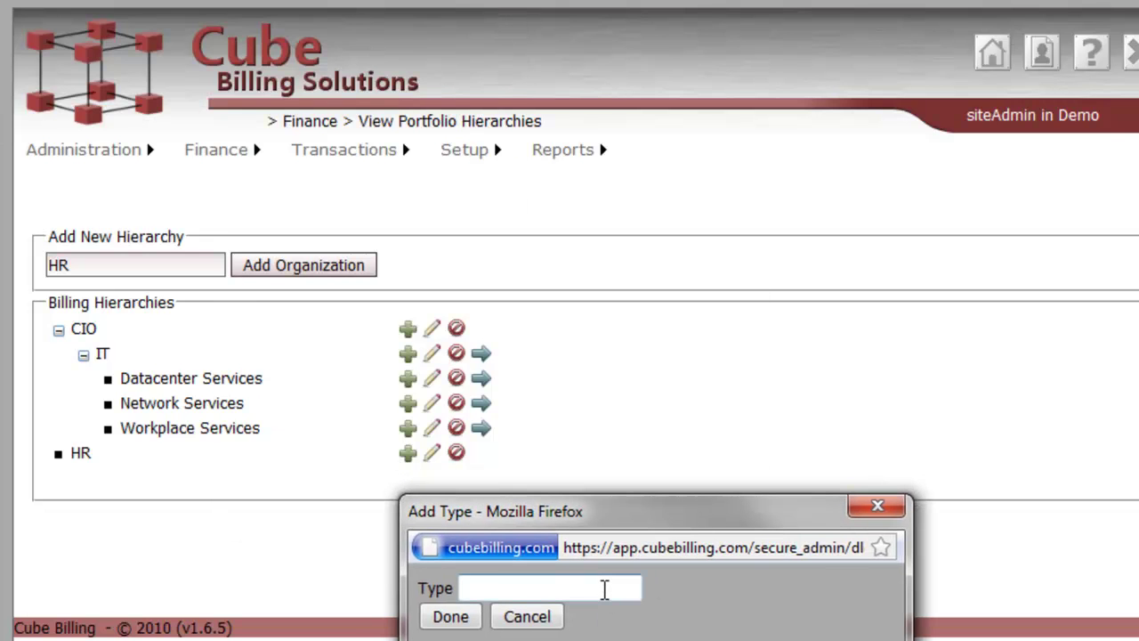
text(Server Support)
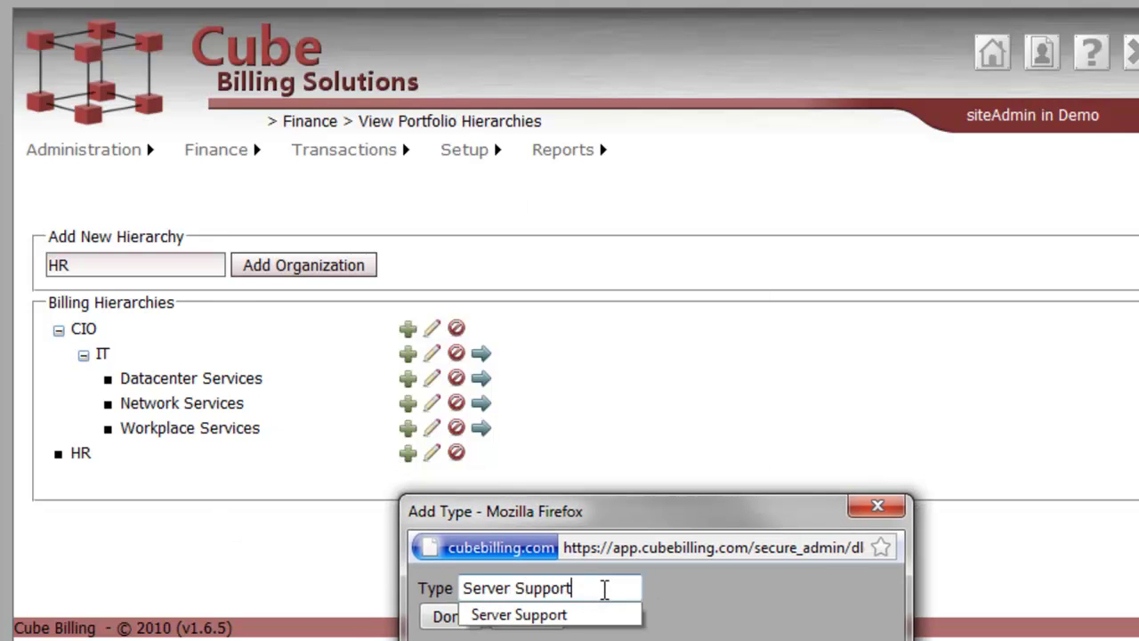
click(448, 617)
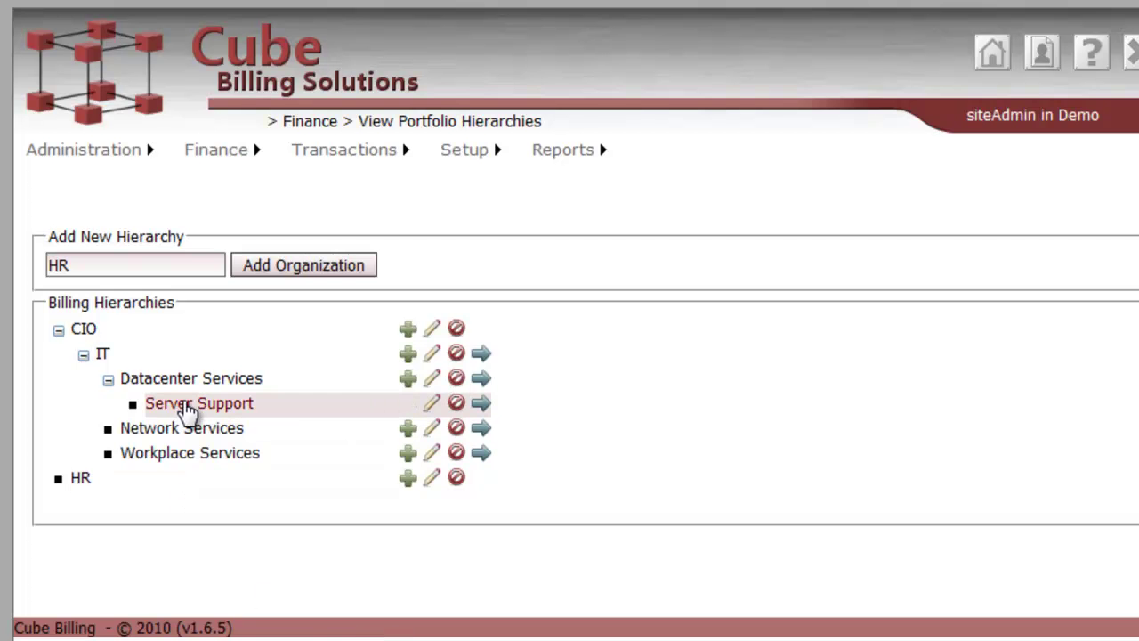
Add a type named Mainframe Services under Datacenter Services.
click(401, 372)
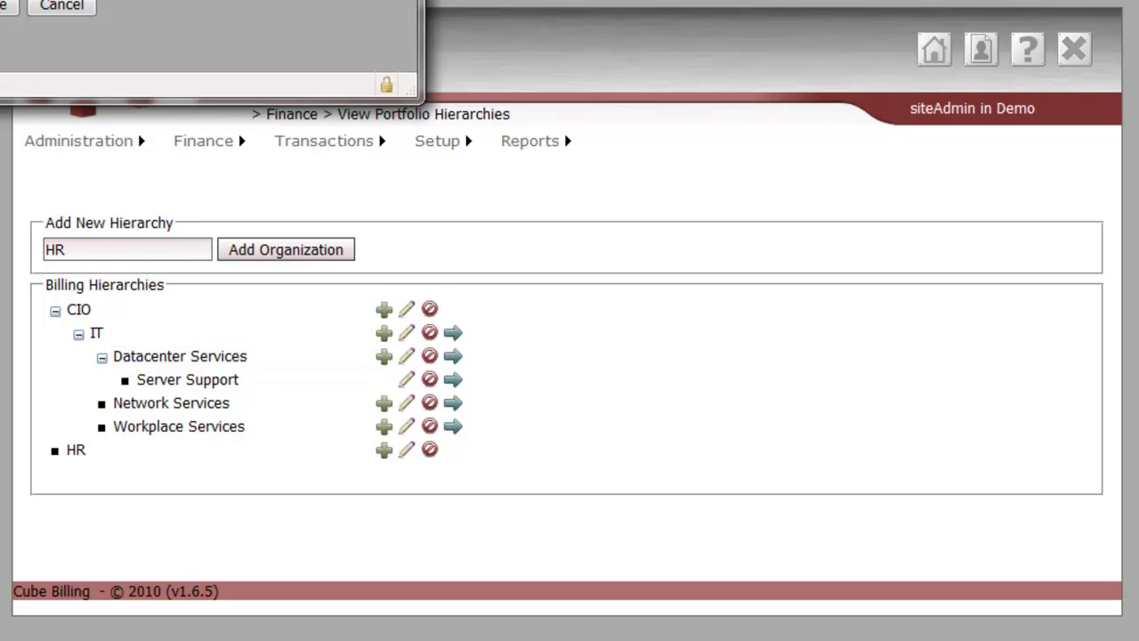
click(708, 606)
text(Mi)
key(BackSpace)
text(ainframe)
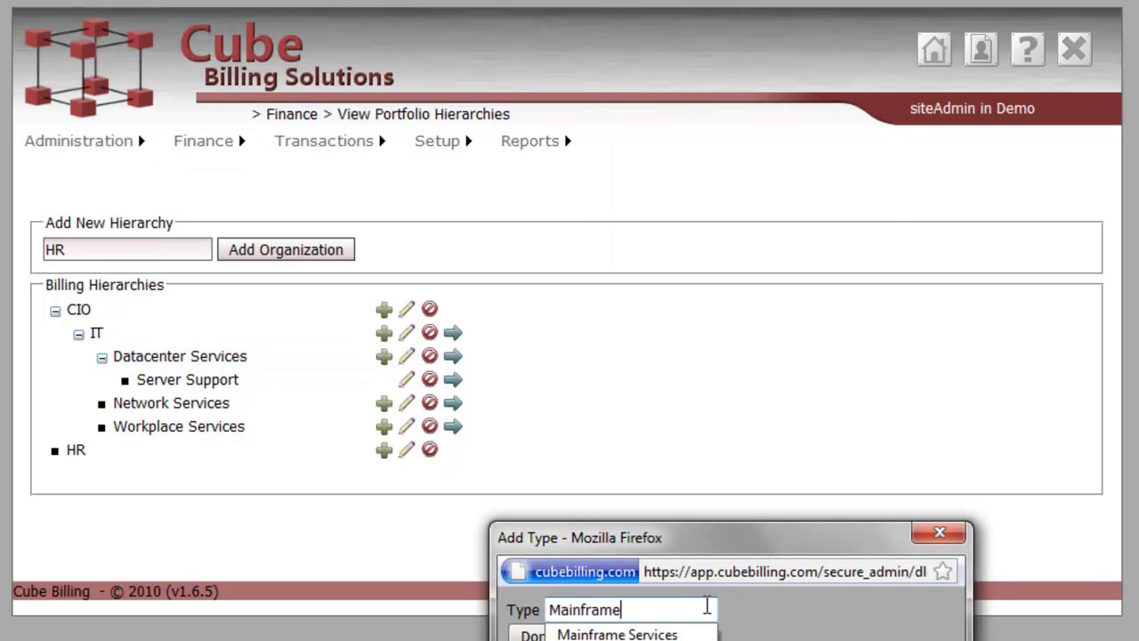
text( Services)
key(Down)
key(Tab)
key(Return)
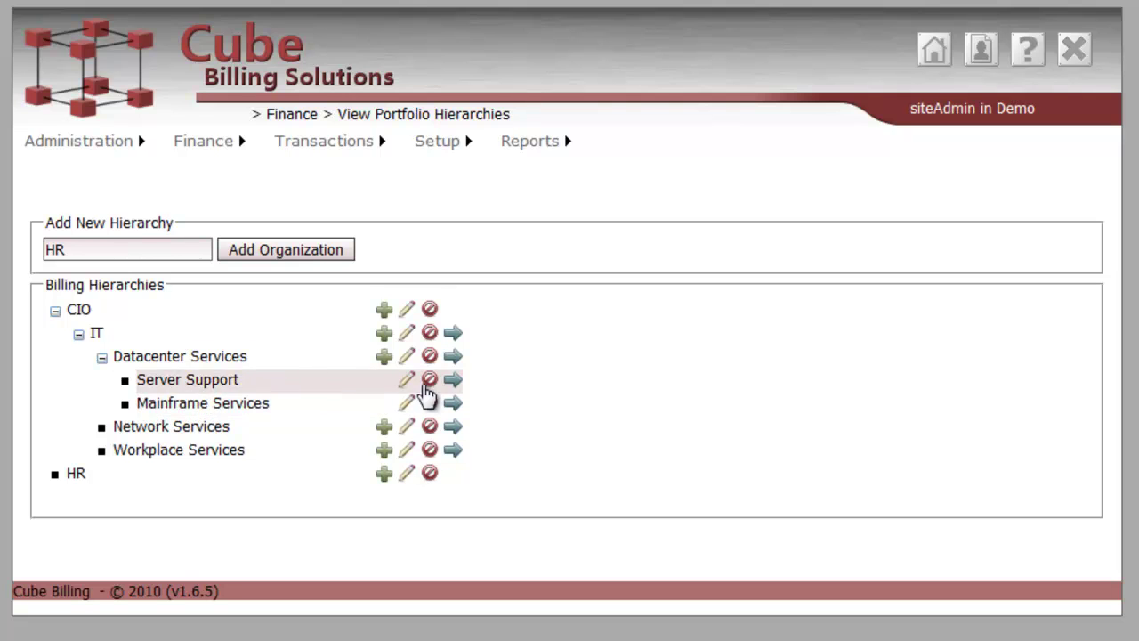
Add a type named Managed Storage under Datacenter Services.
click(384, 357)
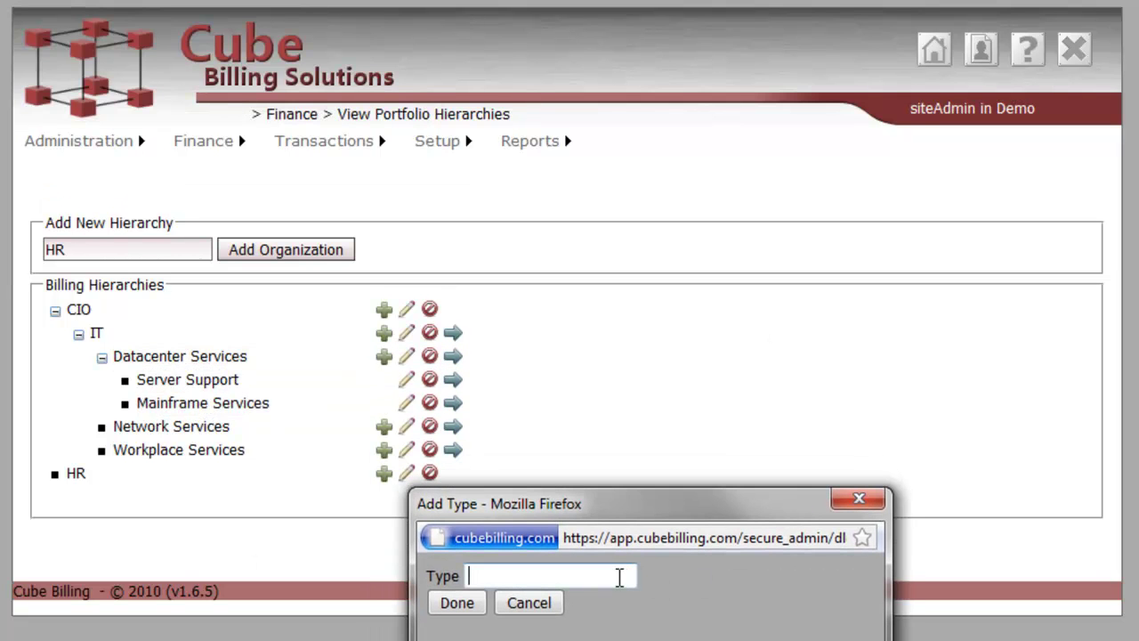
text(Managed)
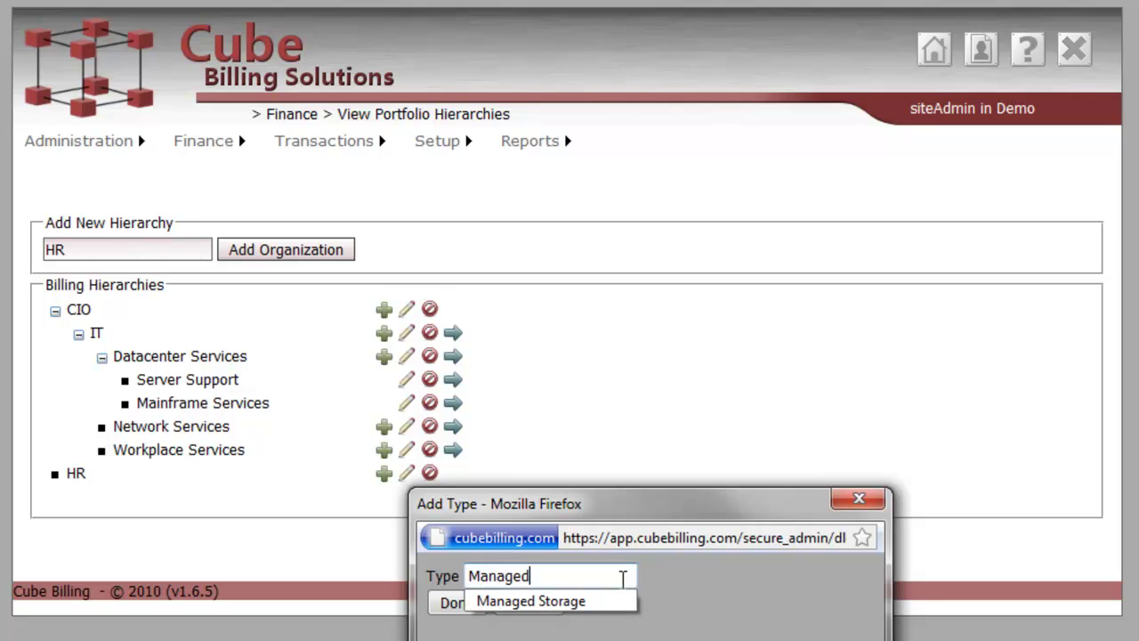
text( Storage)
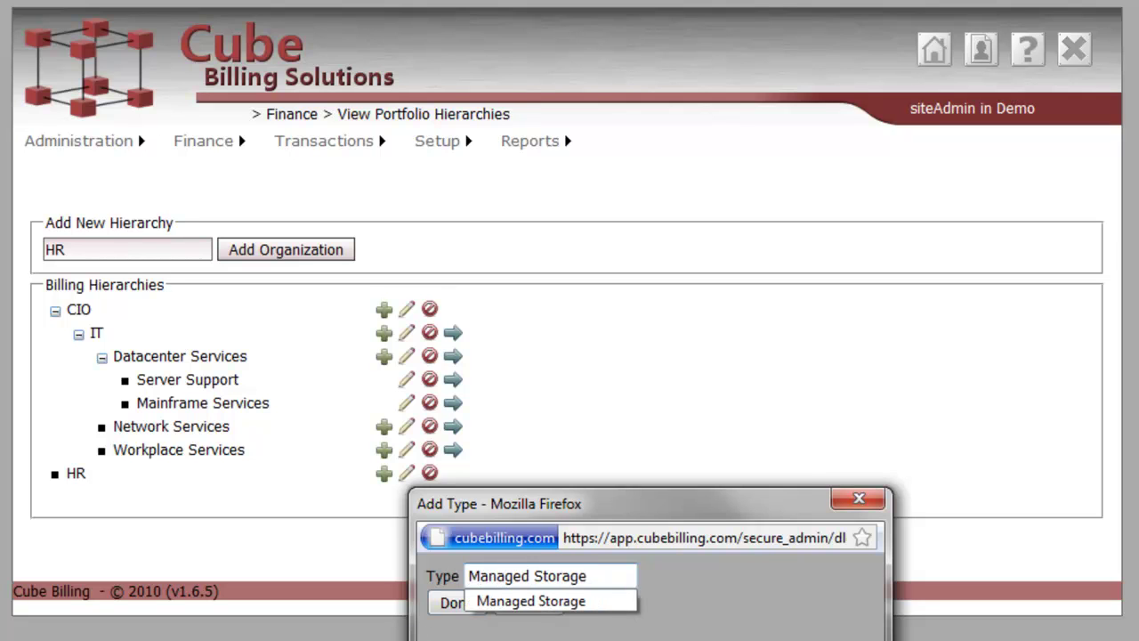
click(449, 603)
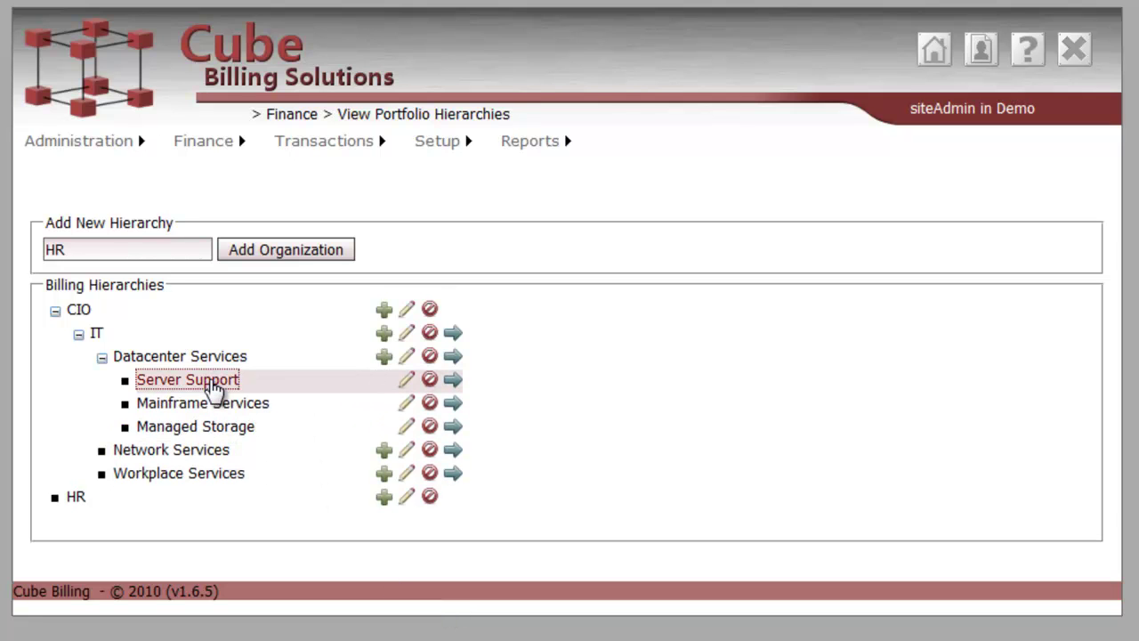
Start adding multiple billing elements to the Server Support type and paste the copied Excel data into the entry area.
click(213, 383)
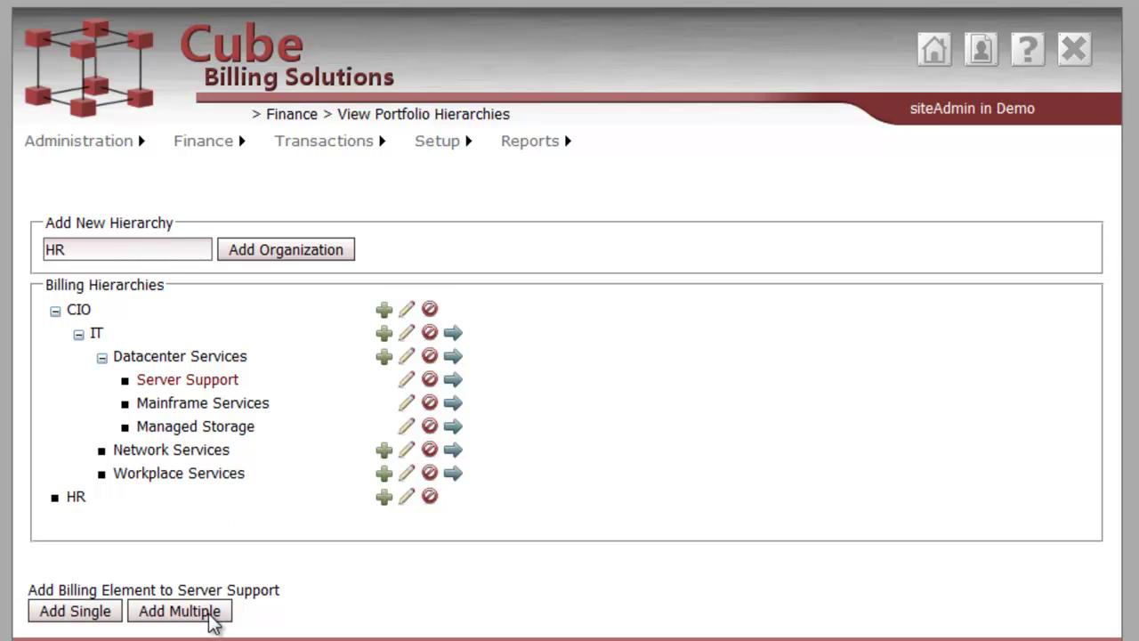
click(181, 611)
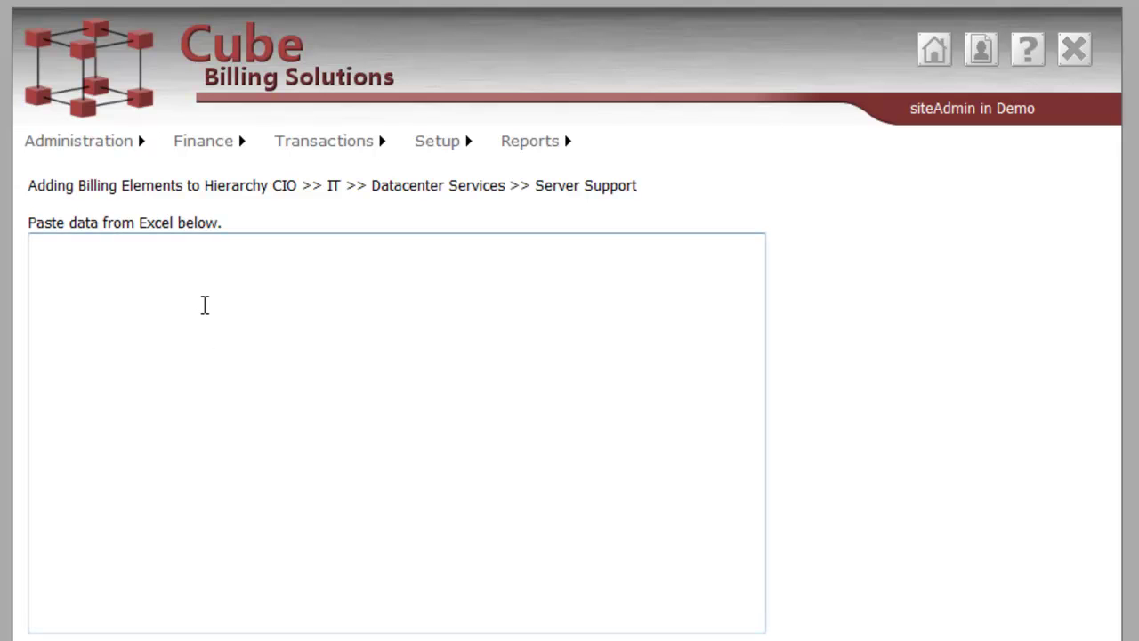
right_click(204, 303)
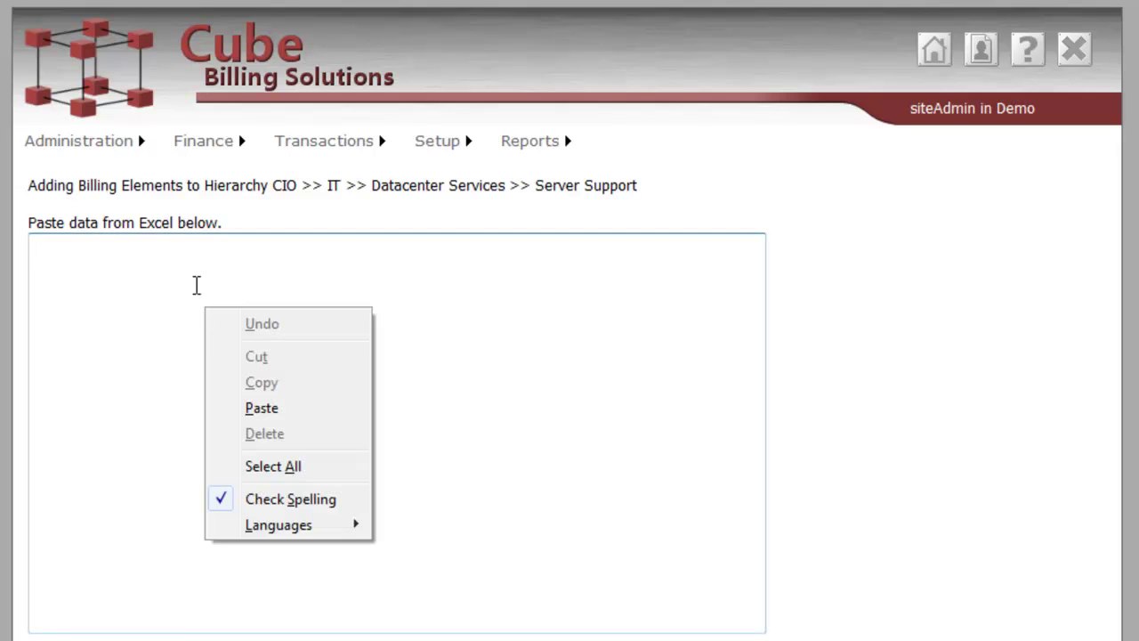
click(287, 412)
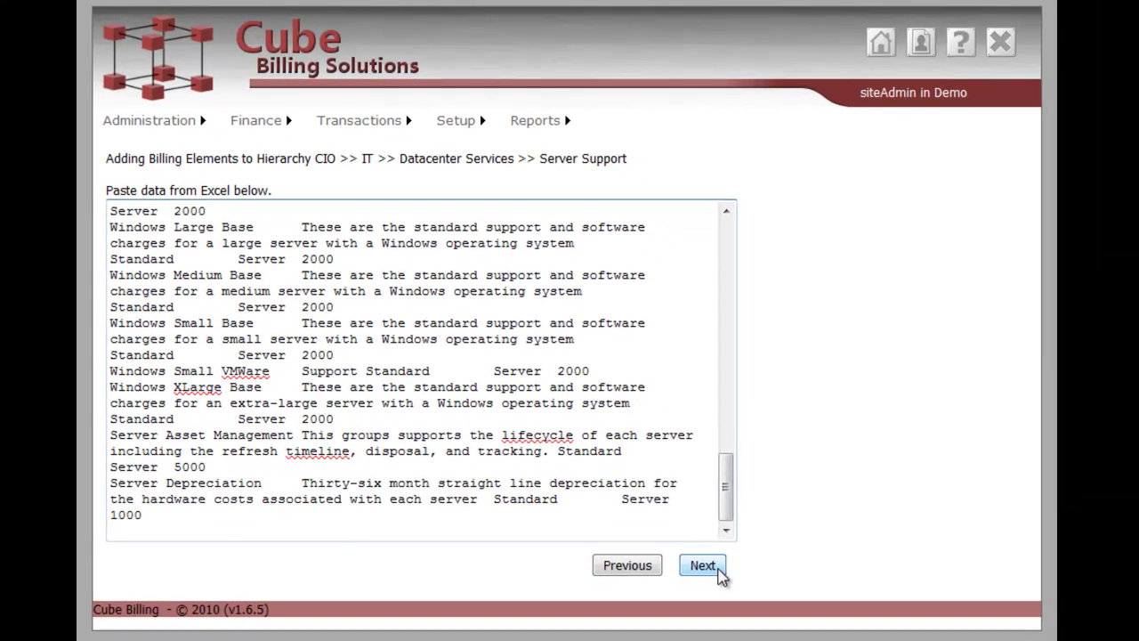
Submit the pasted billing elements for verification, load them into Server Support, and return to the portfolio hierarchies.
click(703, 566)
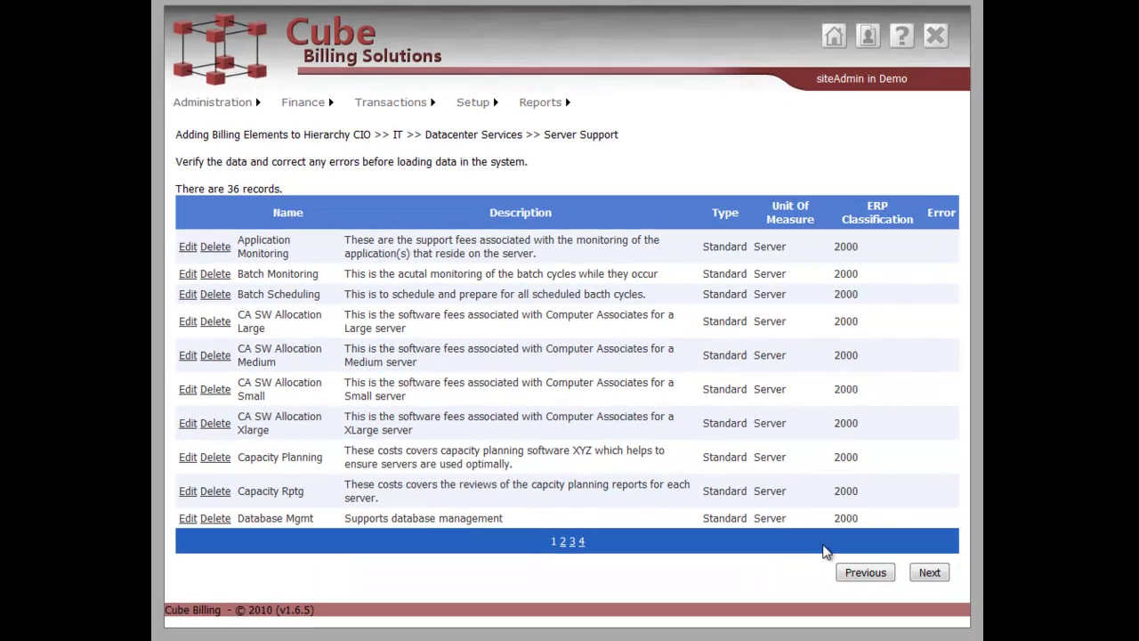
click(930, 574)
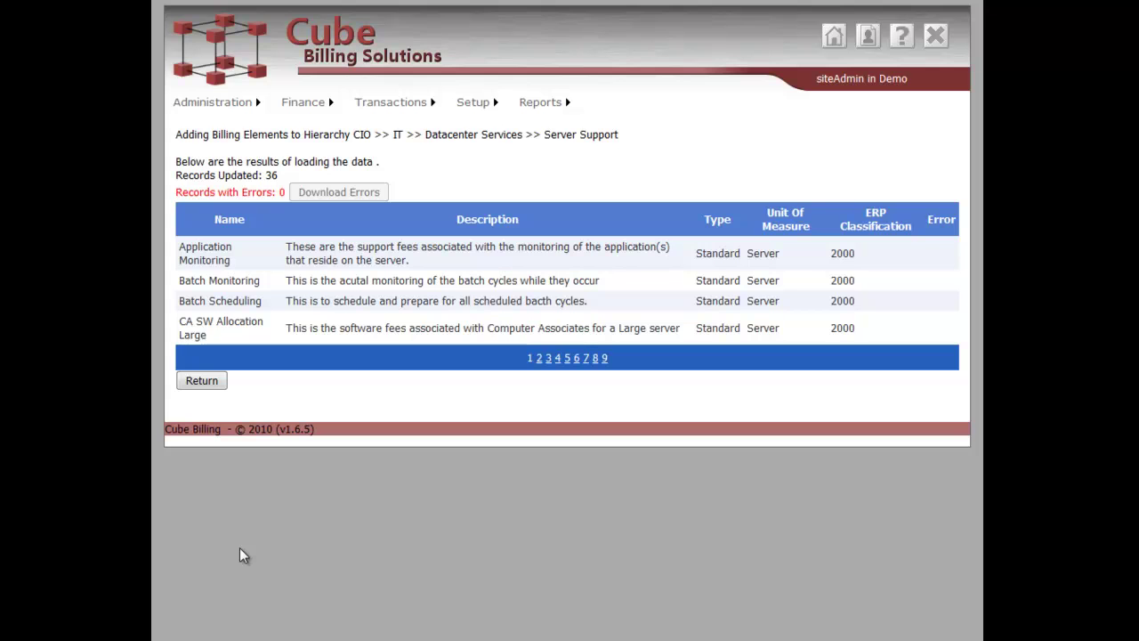
click(212, 383)
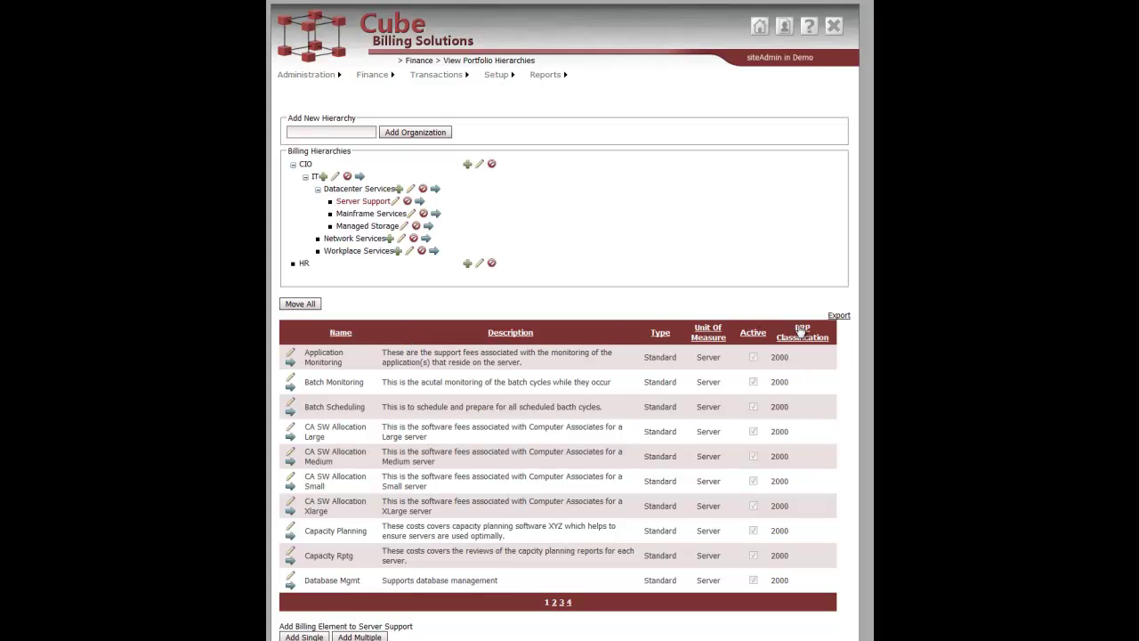
Request an export of the Server Support billing elements as BillingElements.xls, then cancel the file download.
click(841, 318)
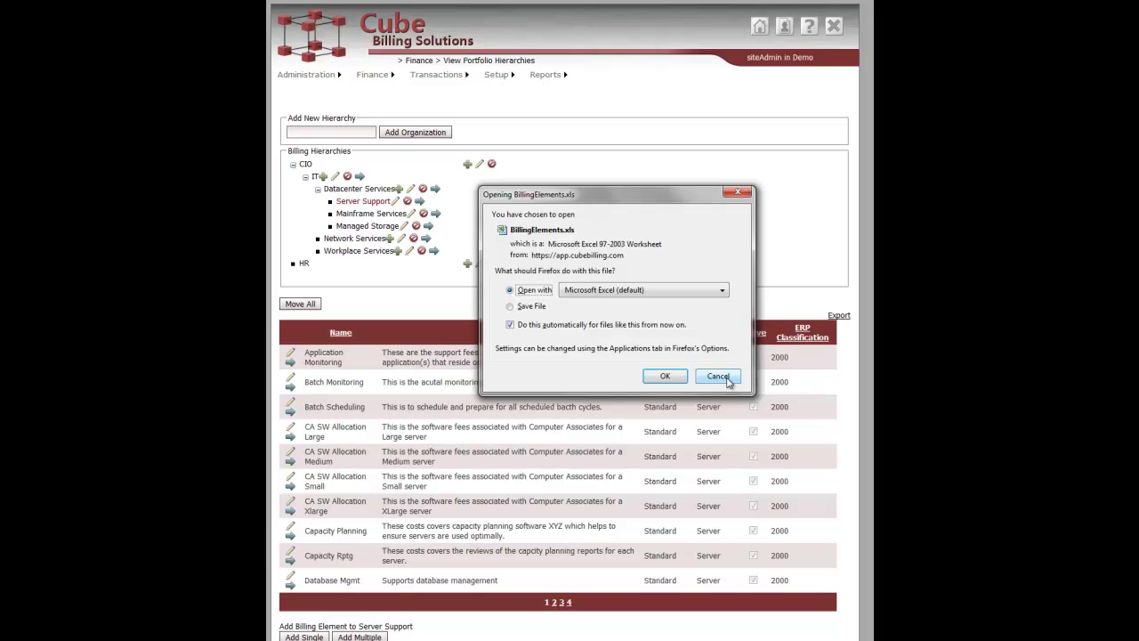
click(718, 376)
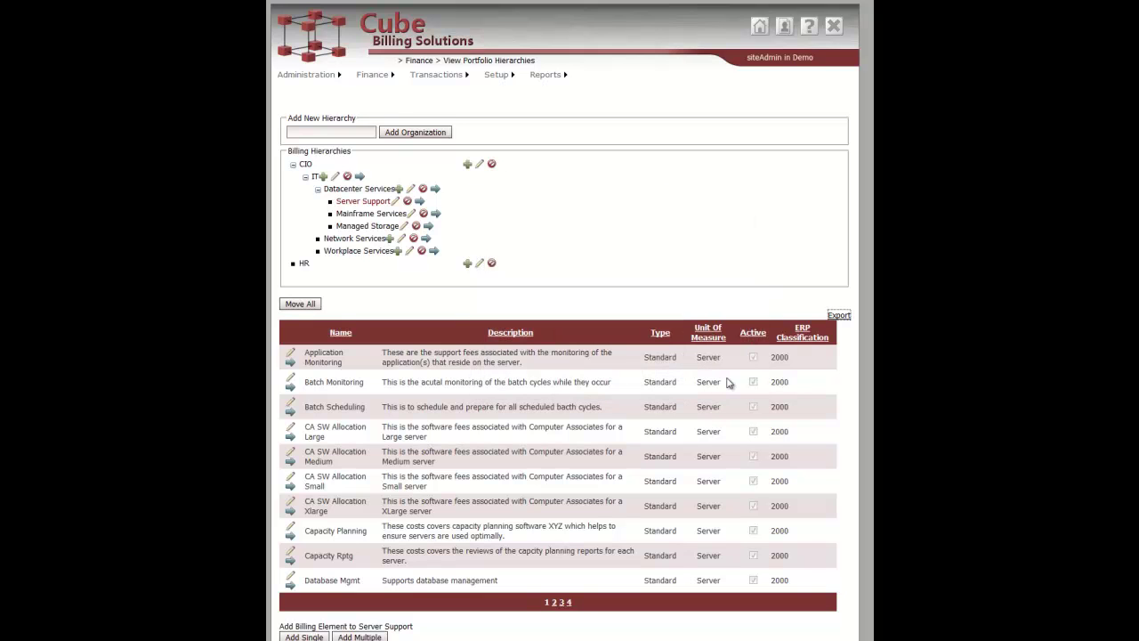